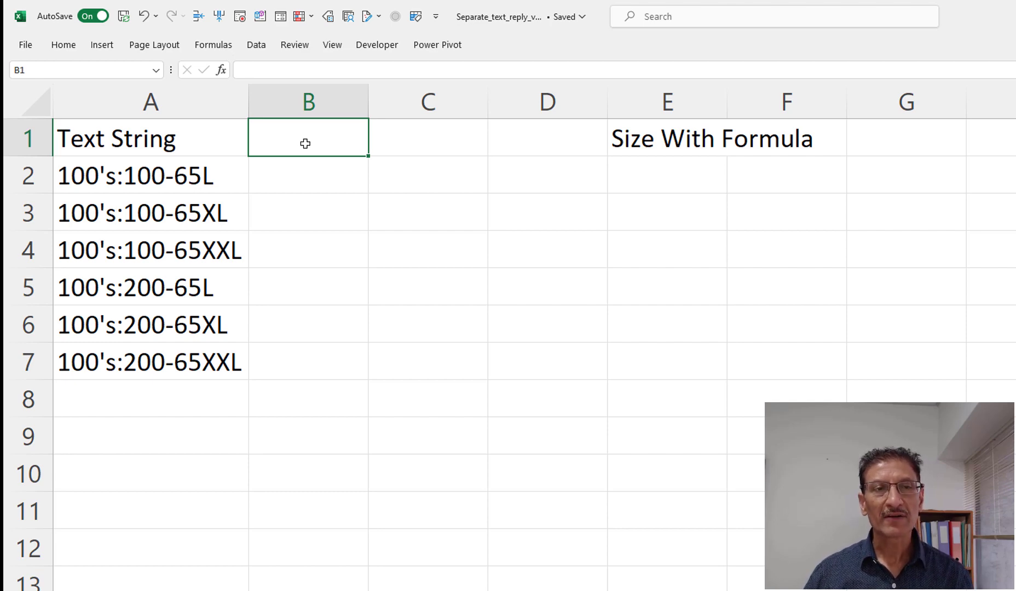
- Enter the 'Size' header and example 65L, then accept Flash Fill's sizes for B3:B7
text(Size)
key(Return)
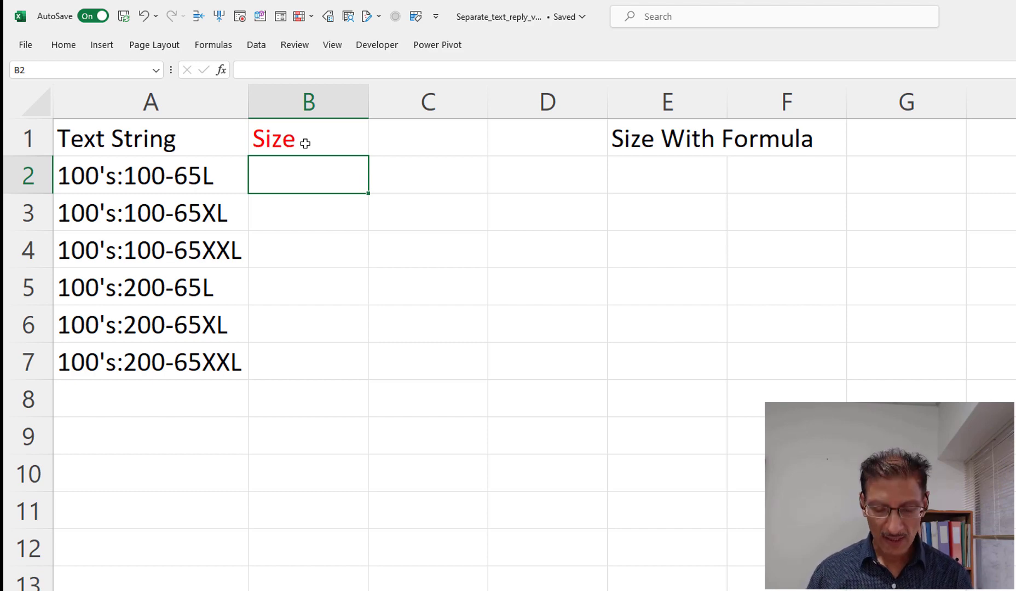
text(65)
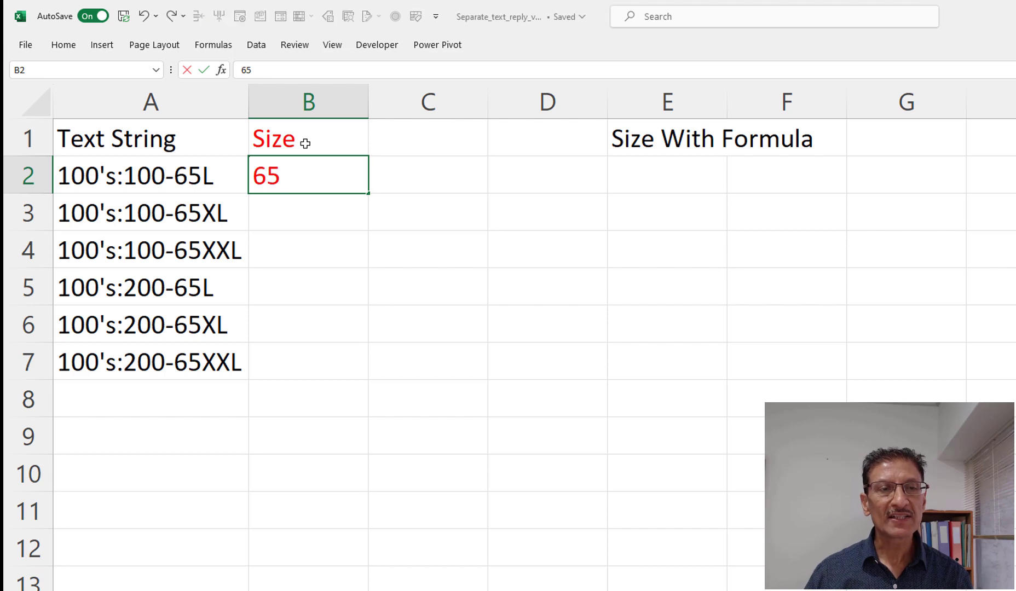
text(L)
key(Return)
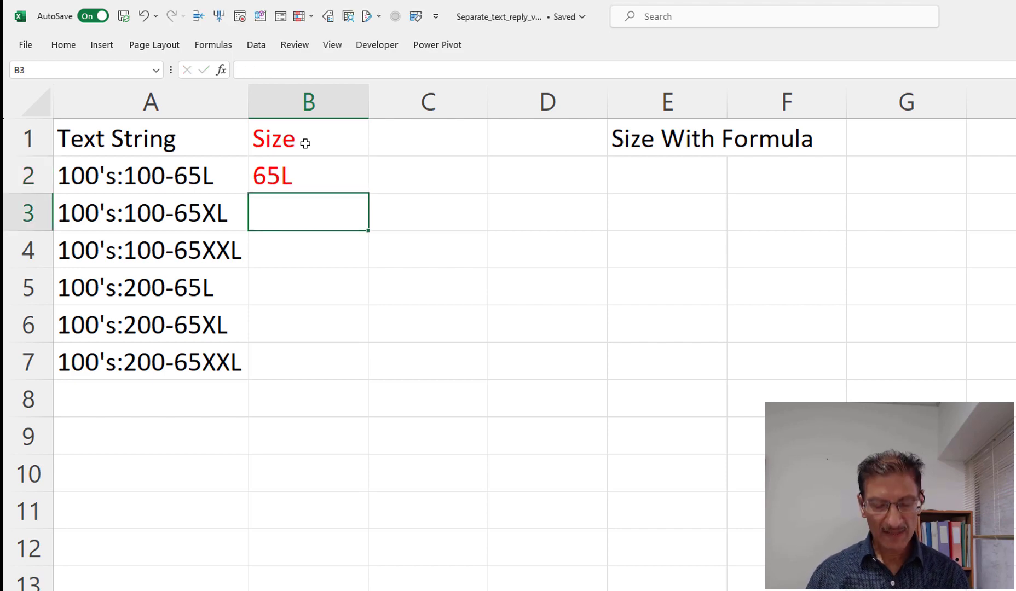
text(65XL)
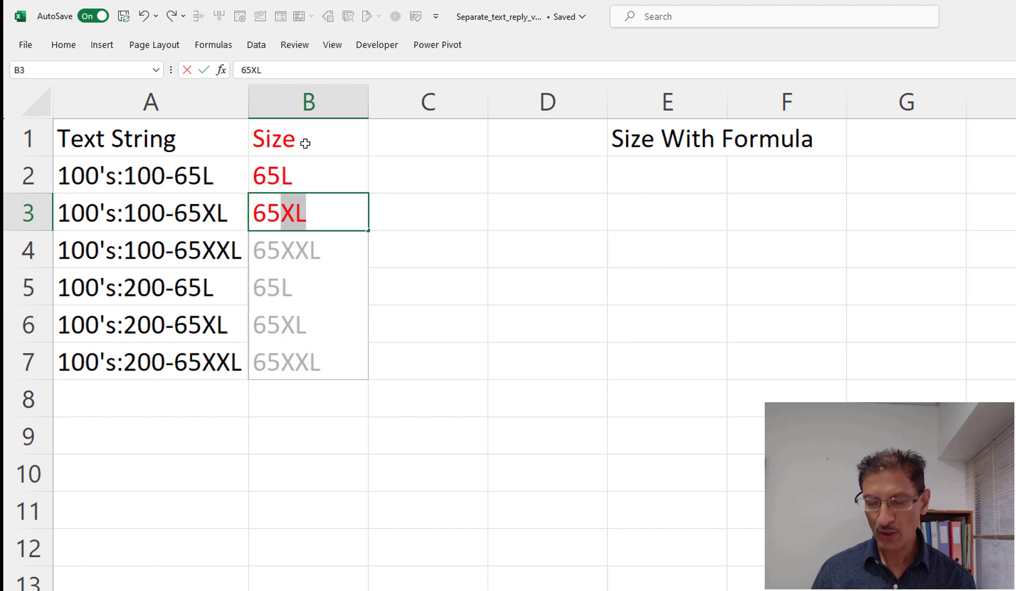
key(Up)
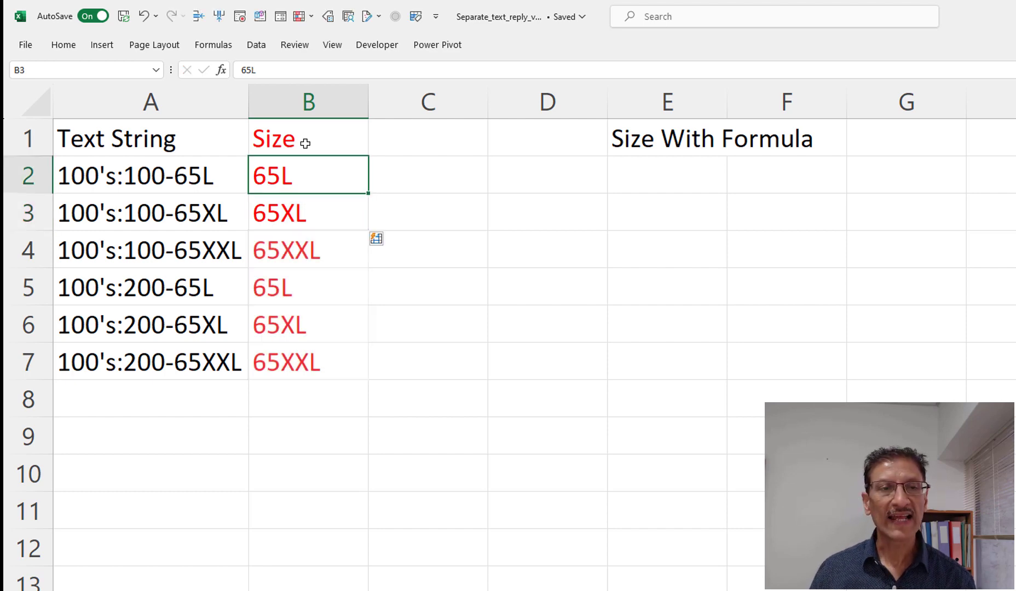
drag(311, 175, 327, 353)
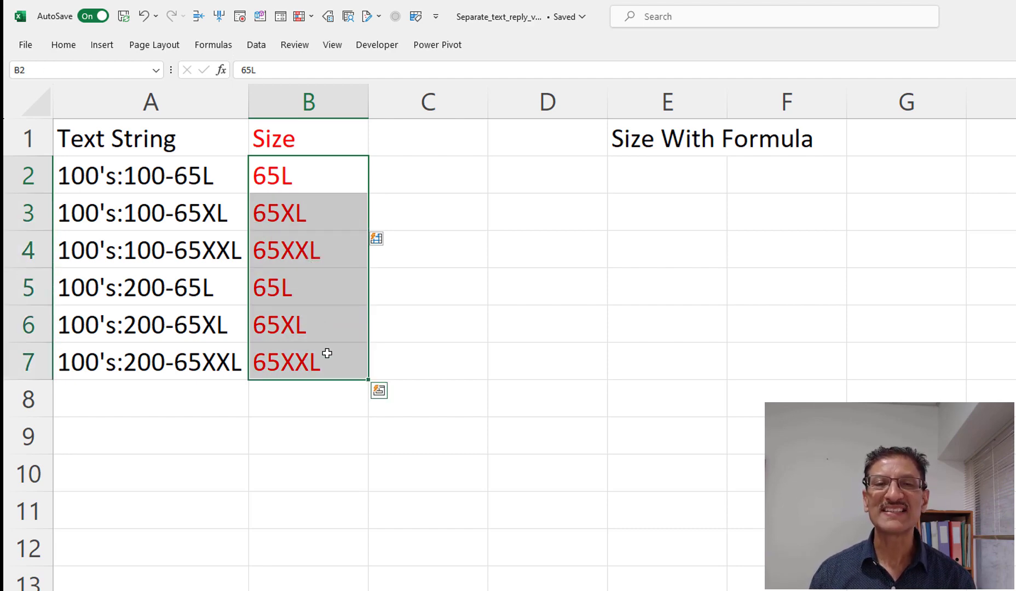
- Select the six text strings in A2:A7 and start Text to Columns
click(513, 230)
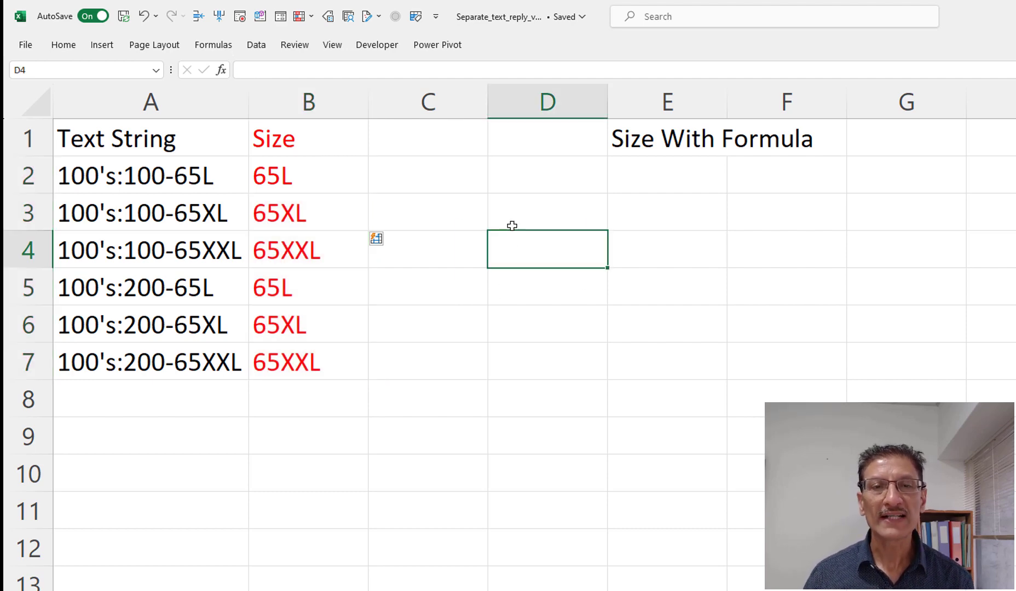
click(178, 176)
drag(179, 176, 140, 355)
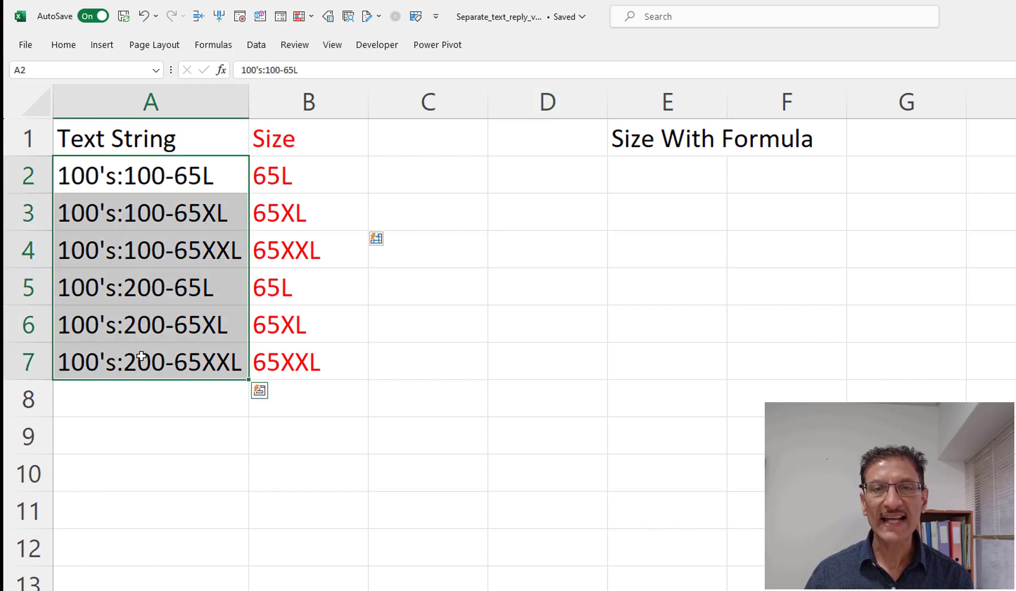
click(251, 48)
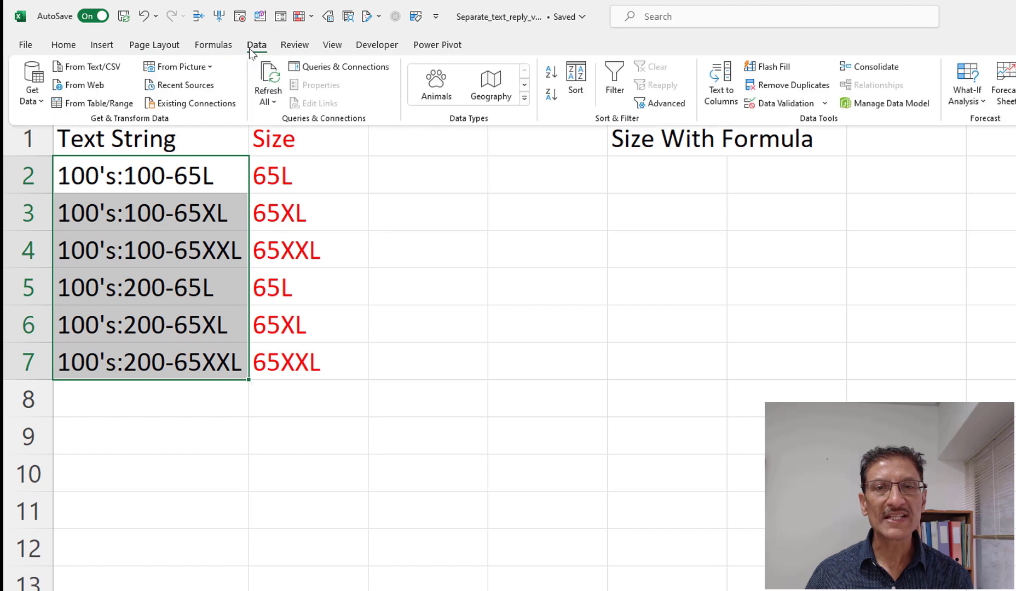
click(722, 90)
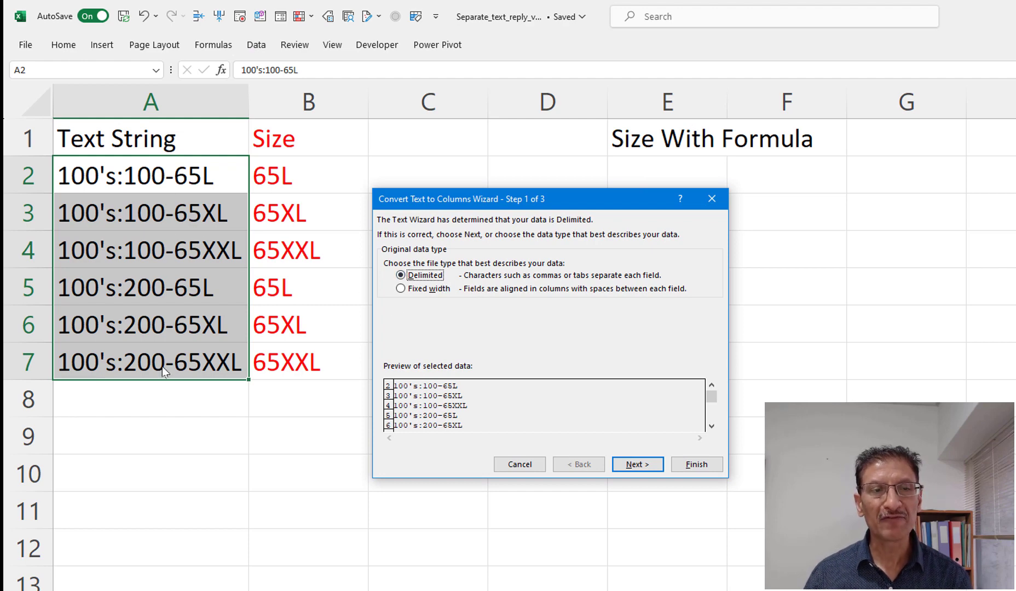
- Use the hyphen as the delimiter and set the output destination to C2
click(638, 465)
click(388, 316)
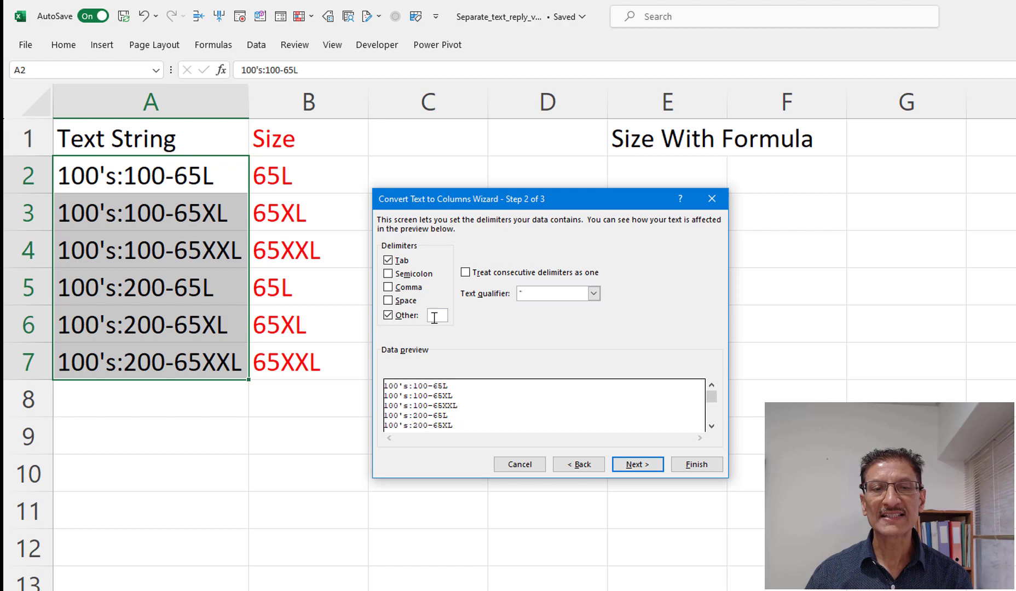
text(-)
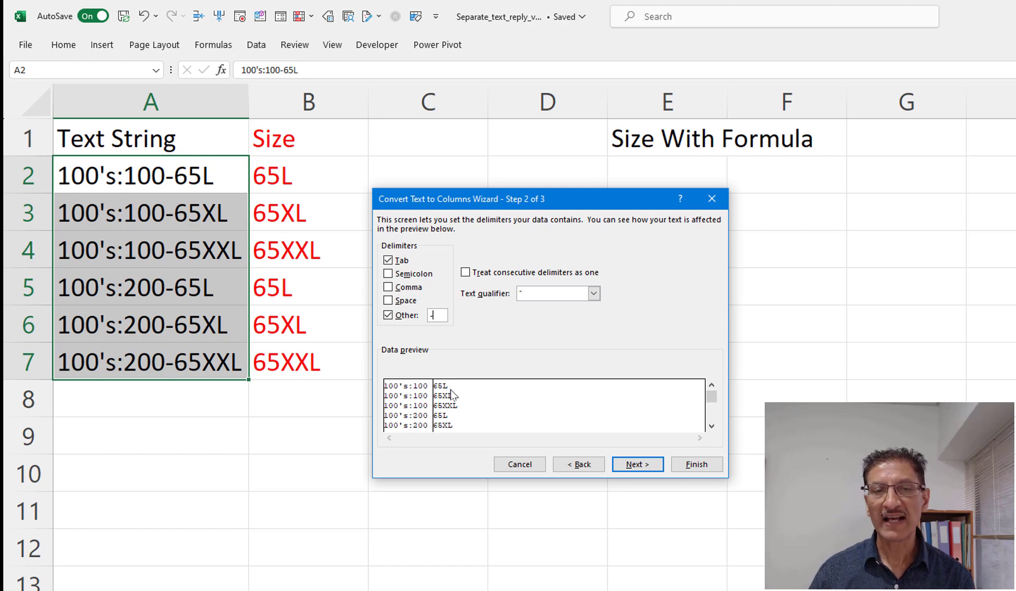
click(640, 465)
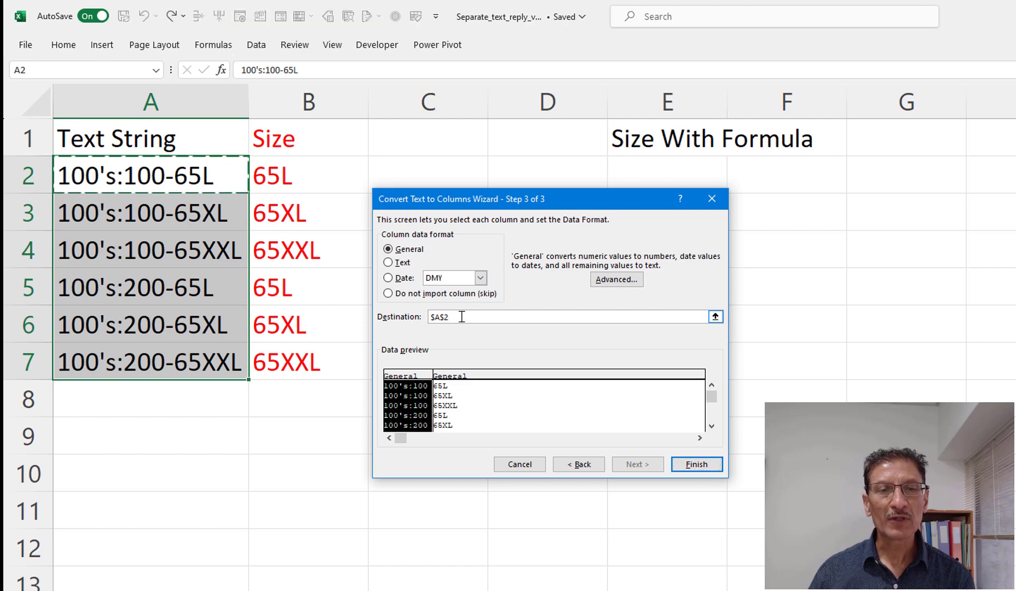
click(460, 322)
drag(509, 211, 767, 253)
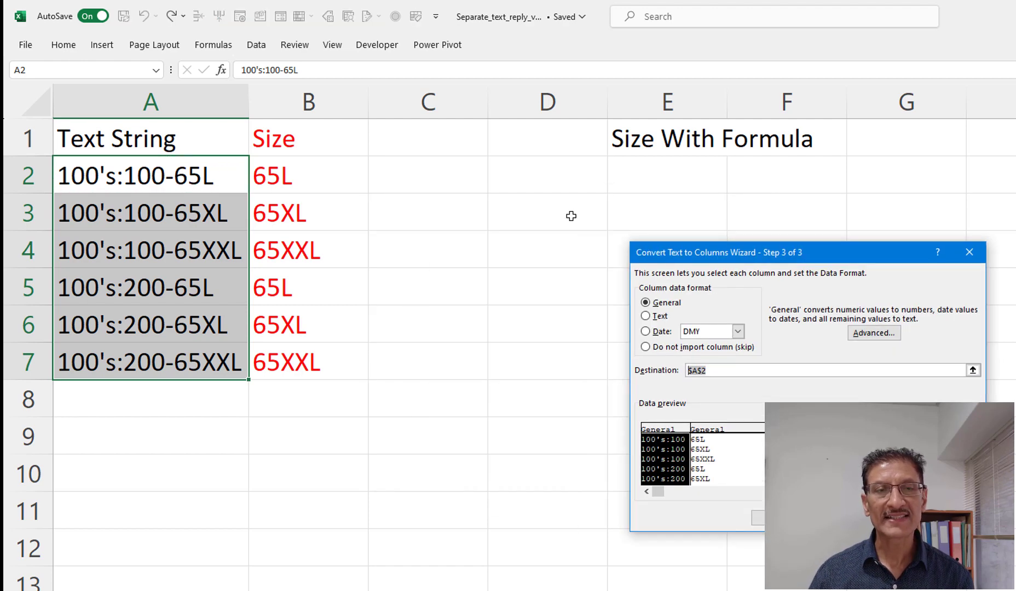
click(448, 175)
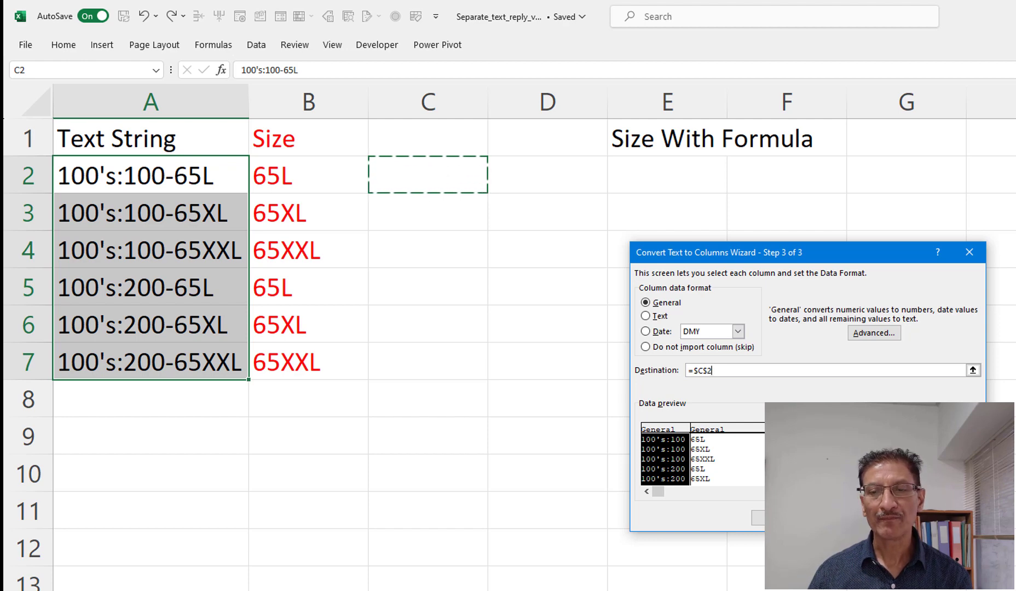
- Finish the split and check the prefixes in C2:C7 and sizes in D2:D7
key(Return)
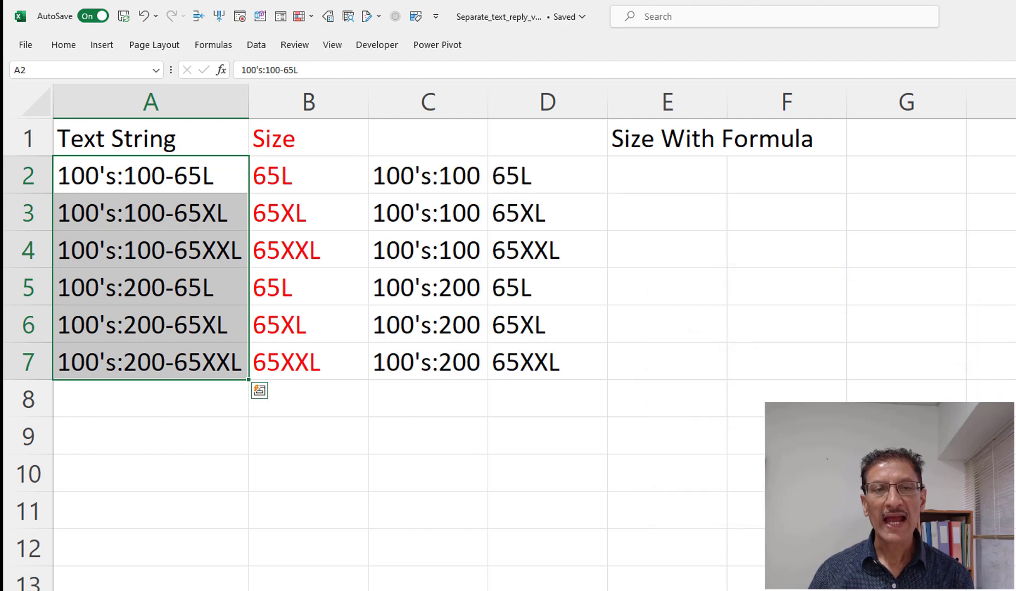
drag(374, 185, 465, 364)
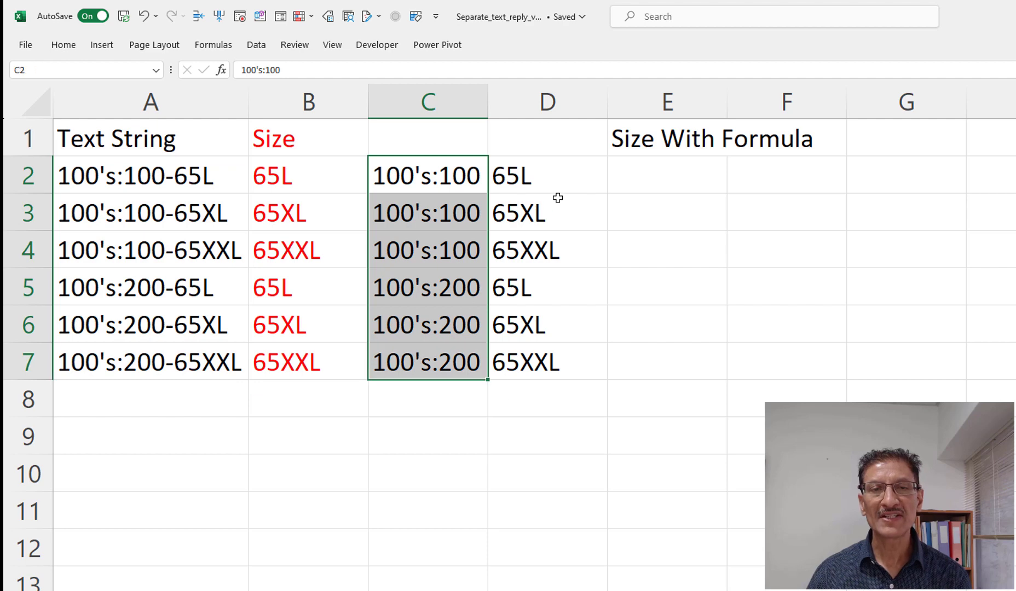
click(562, 175)
drag(563, 196, 551, 359)
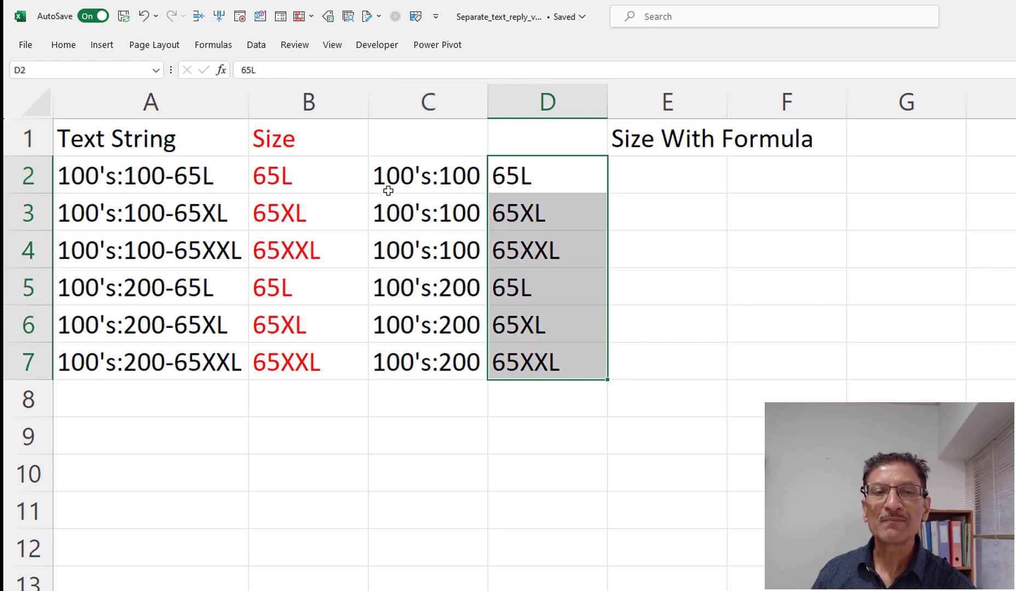
click(161, 180)
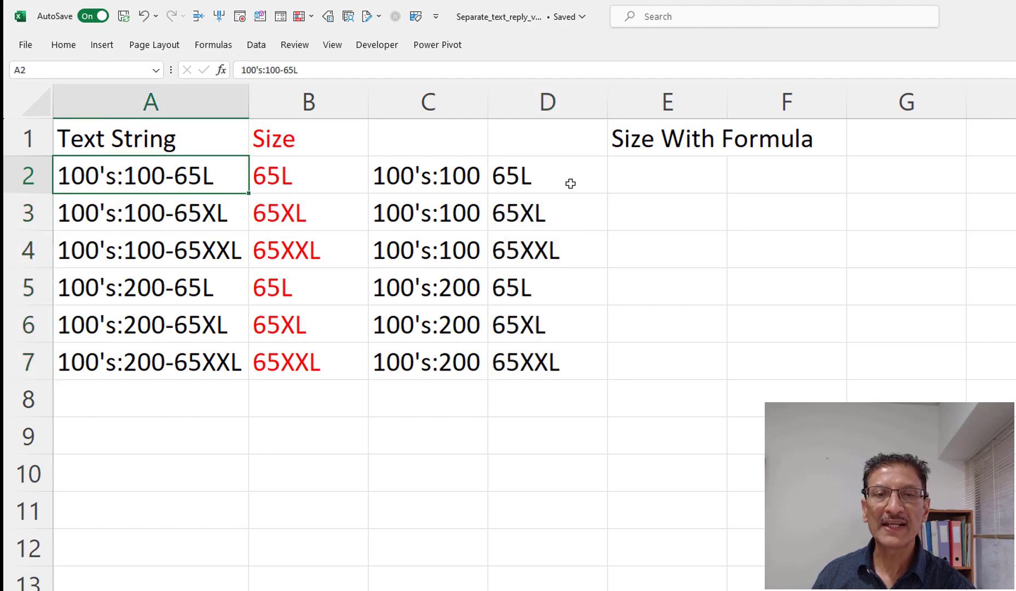
click(454, 183)
drag(543, 175, 529, 347)
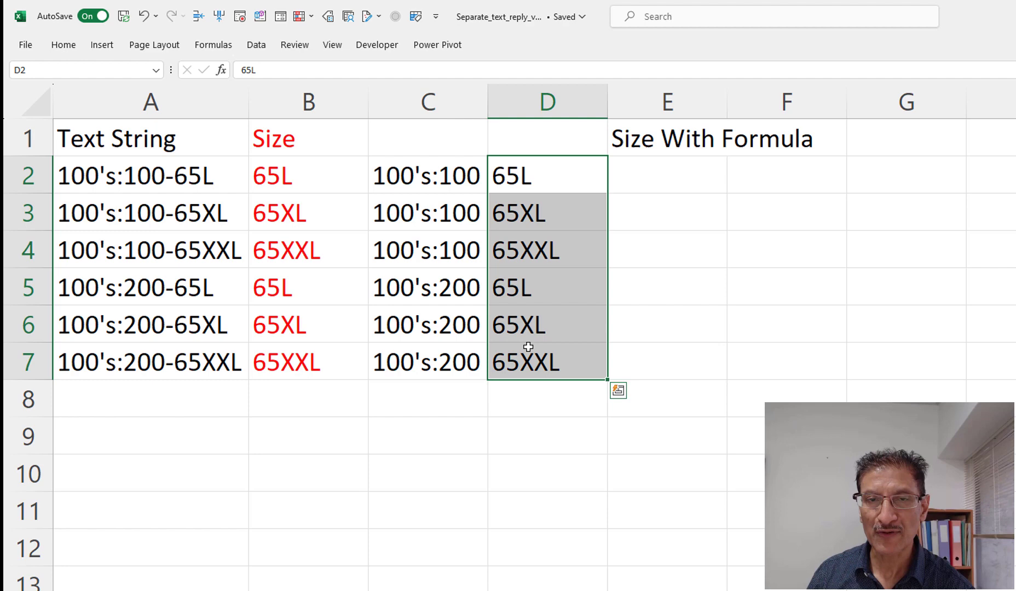
- Enter =LEN(D2) in E2 and fill it down to E7
click(657, 177)
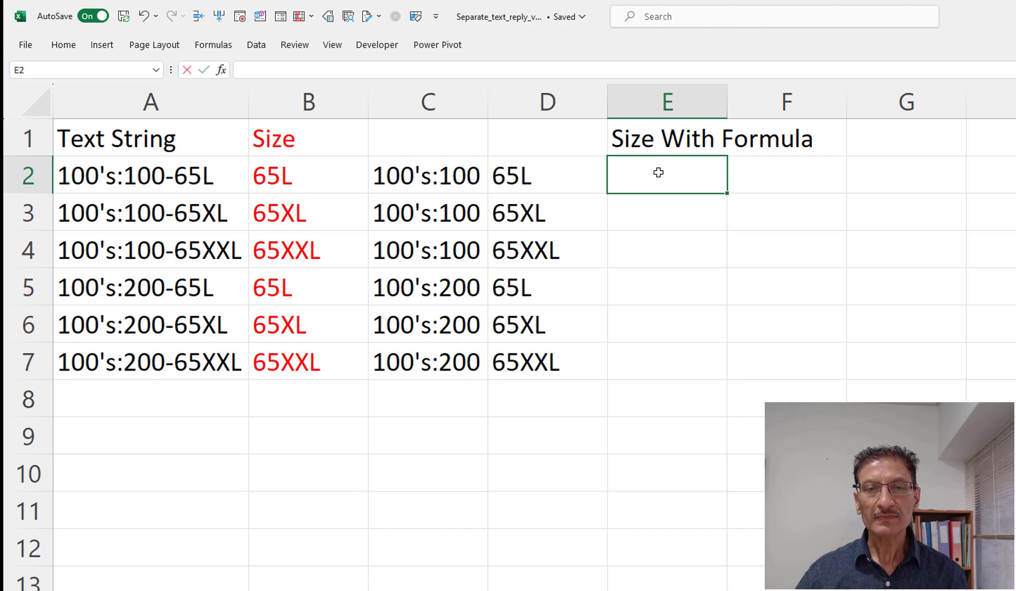
text(=len)
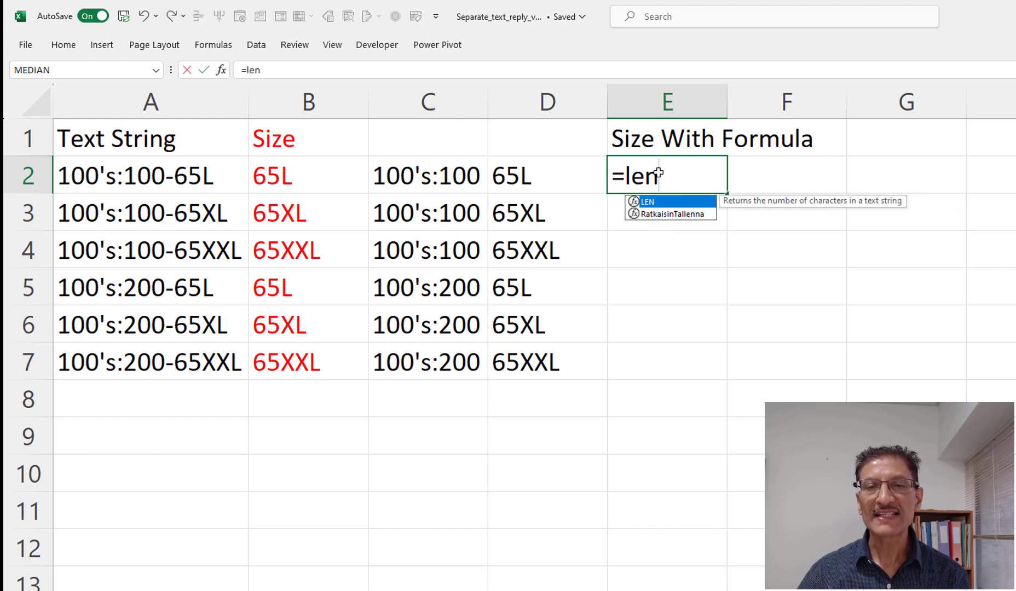
text(()
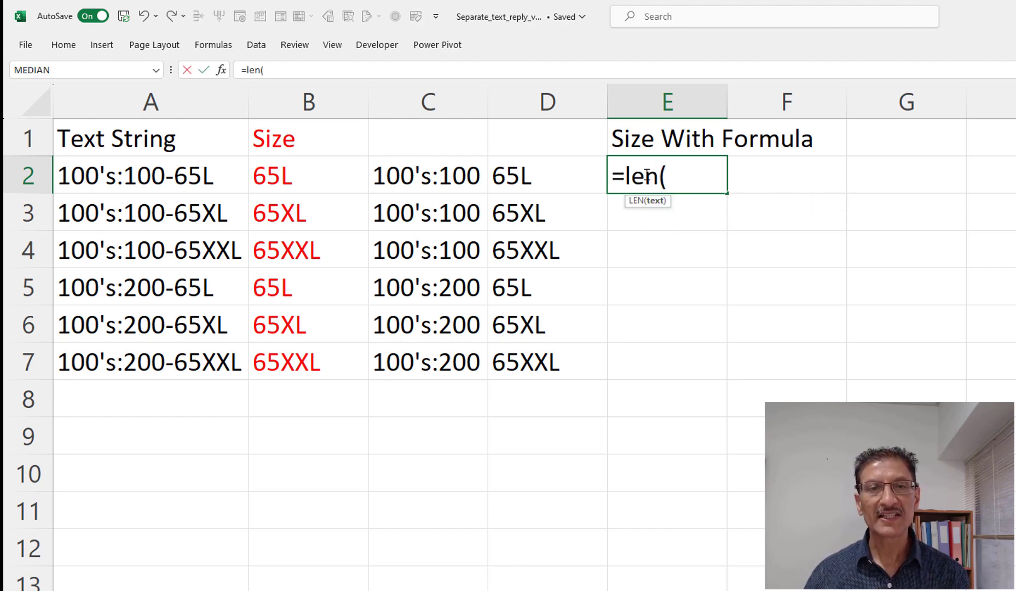
click(580, 173)
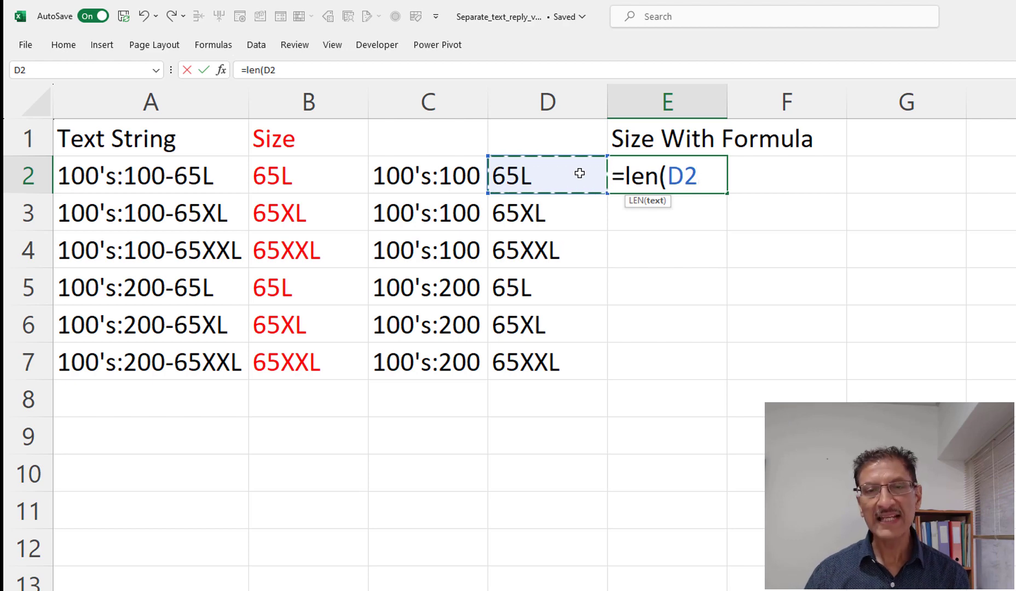
text())
key(Return)
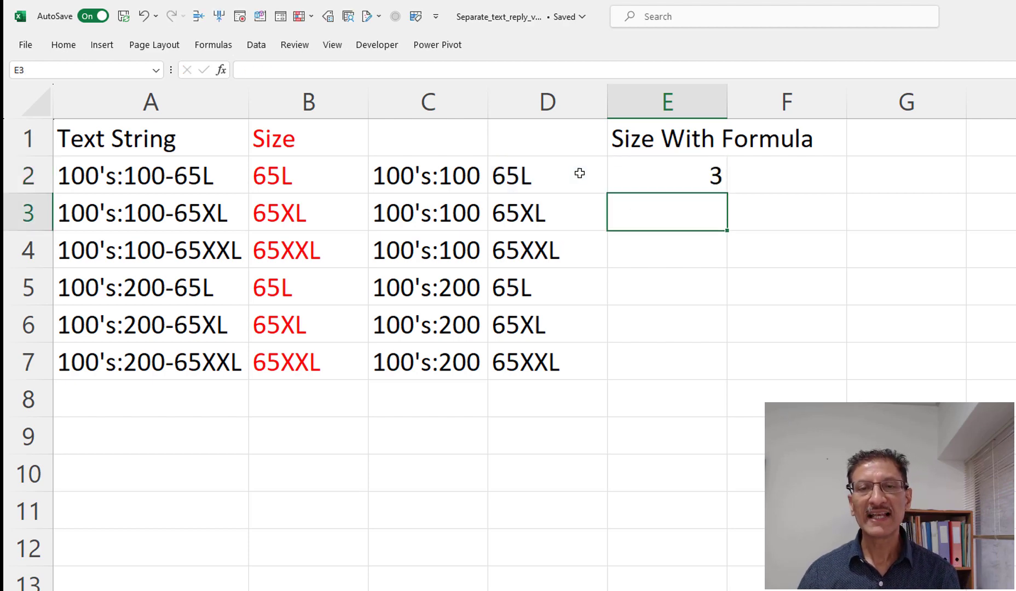
click(665, 174)
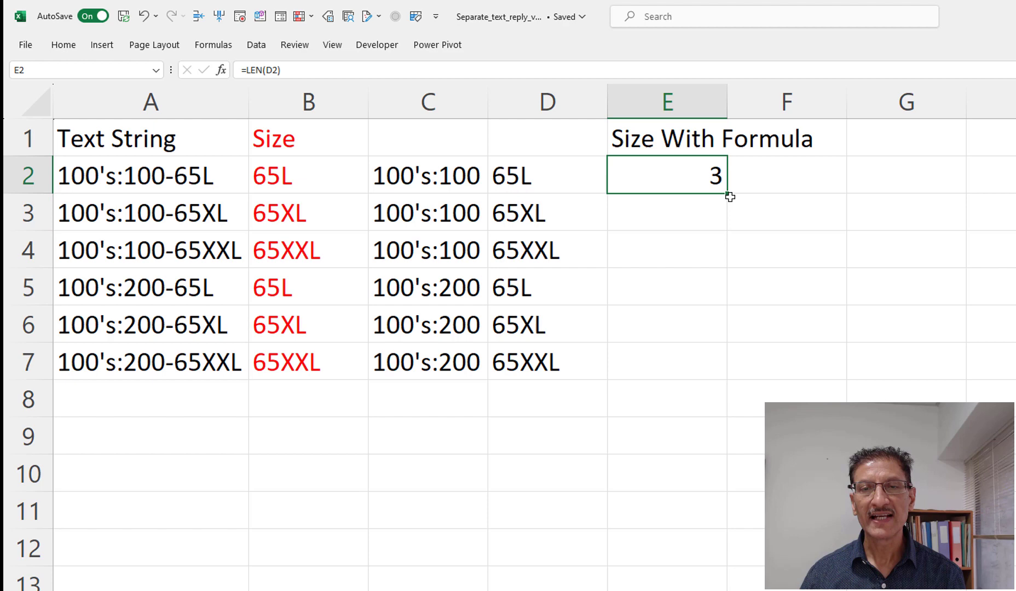
drag(729, 196, 724, 364)
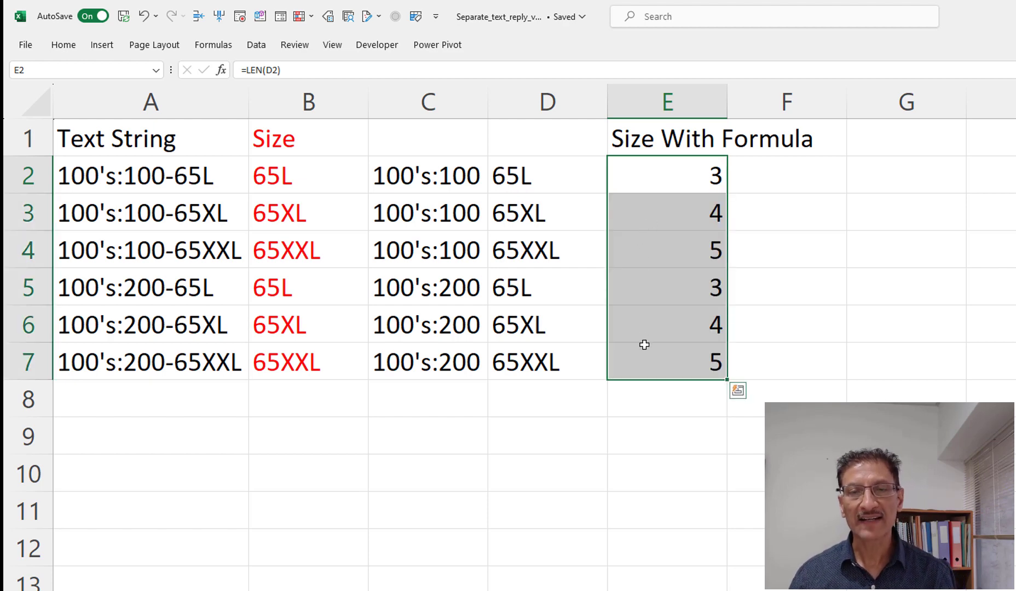
click(662, 179)
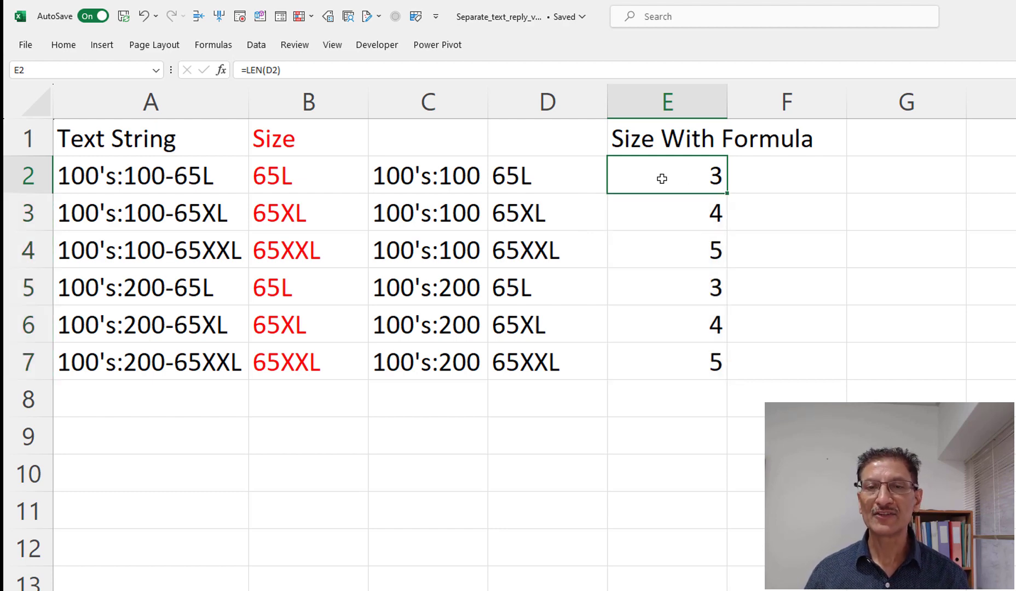
click(662, 208)
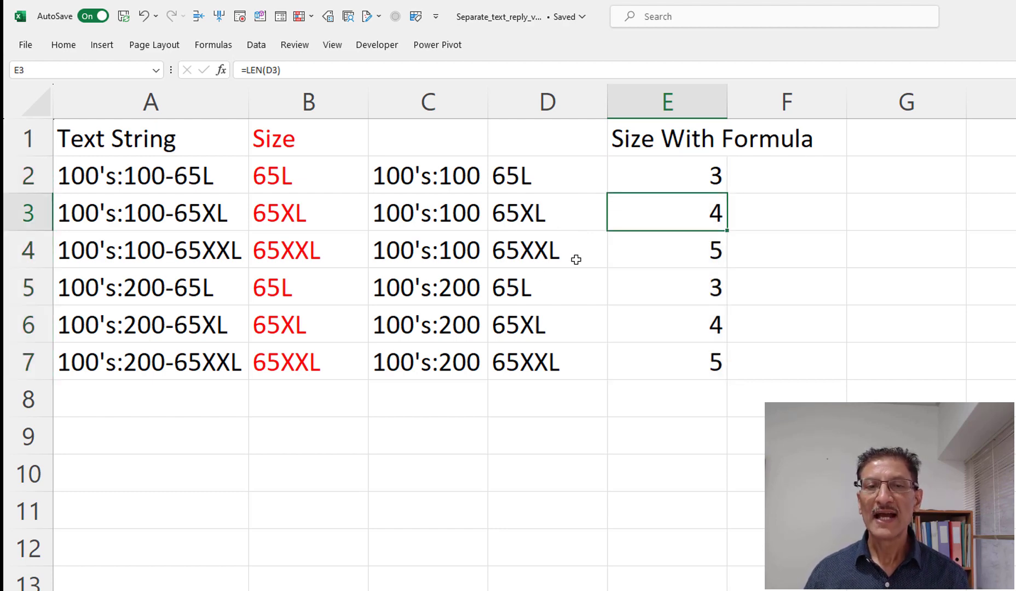
click(688, 246)
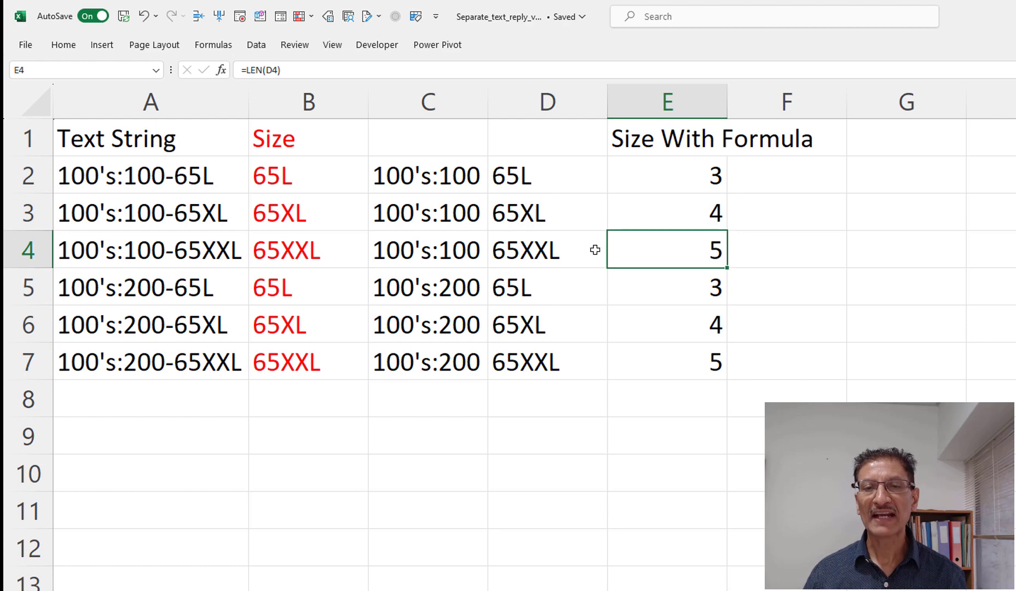
click(665, 172)
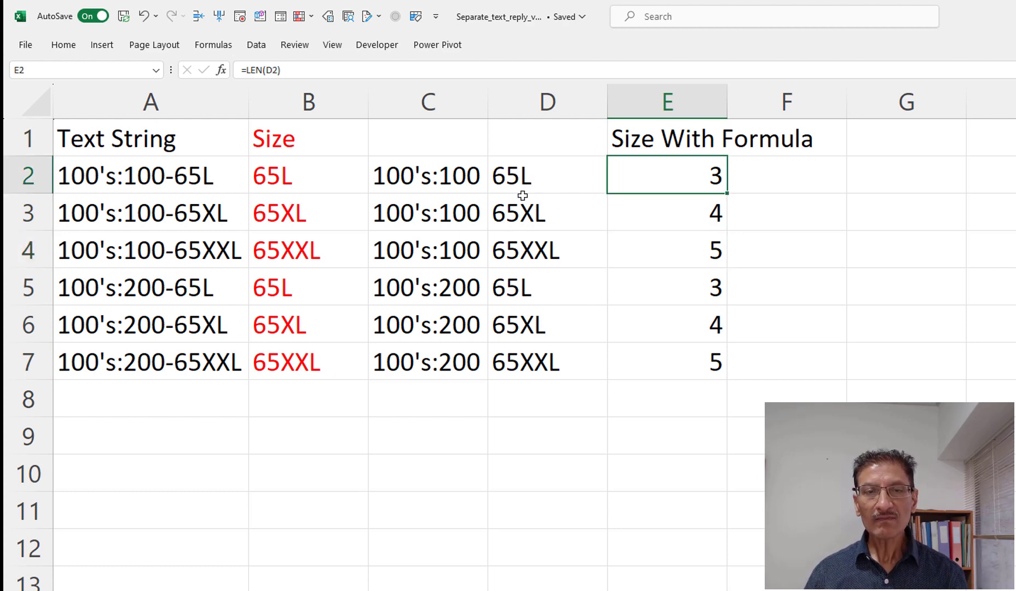
- Change E2 to =LEN(D2)-2 and refill E2:E7, giving 1, 2, 3, 1, 2, 3
double_click(640, 166)
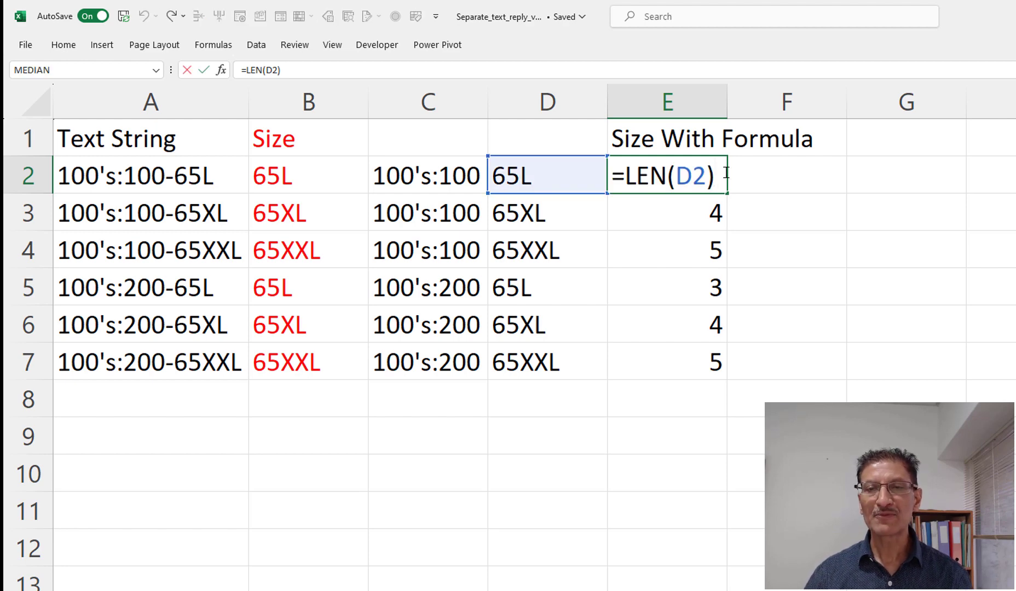
text(-2)
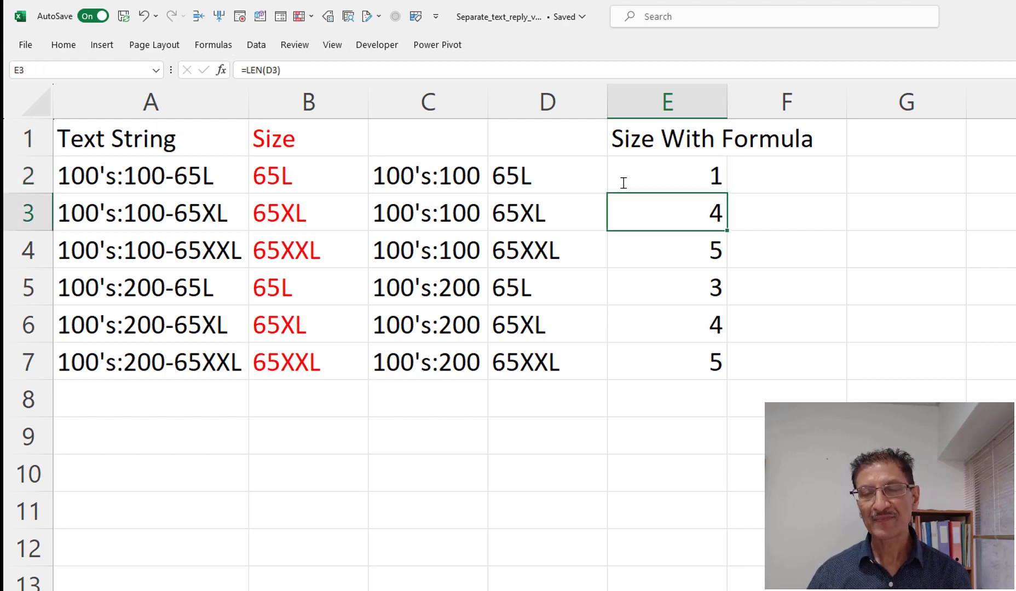
click(633, 165)
double_click(725, 194)
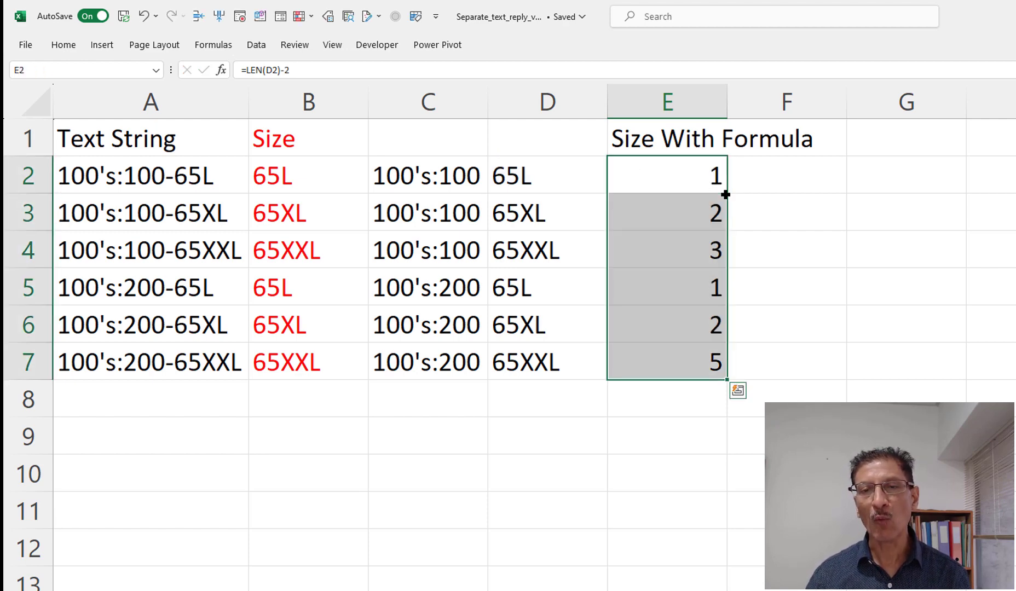
click(701, 179)
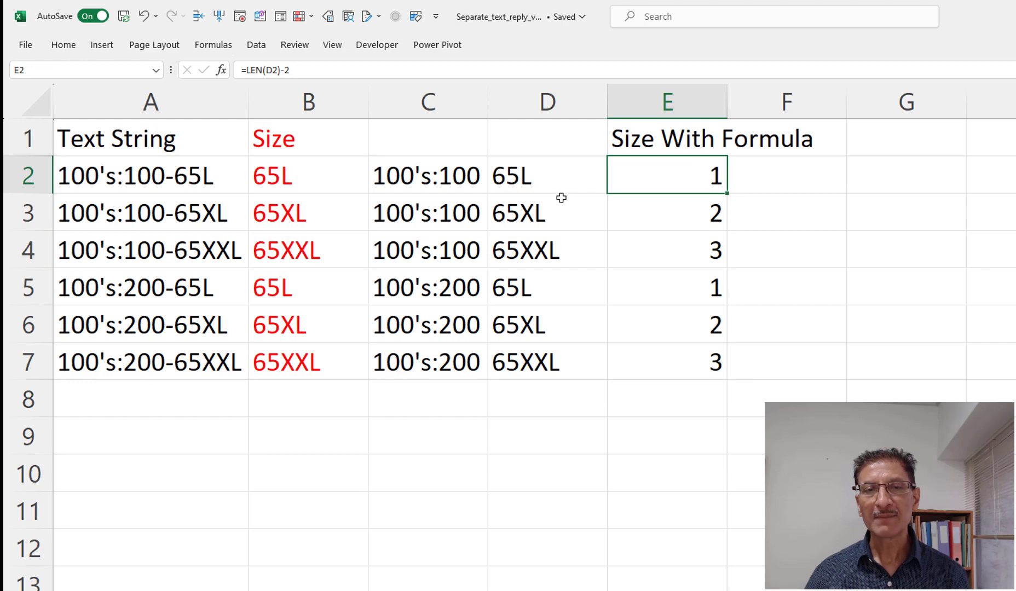
click(637, 211)
double_click(665, 217)
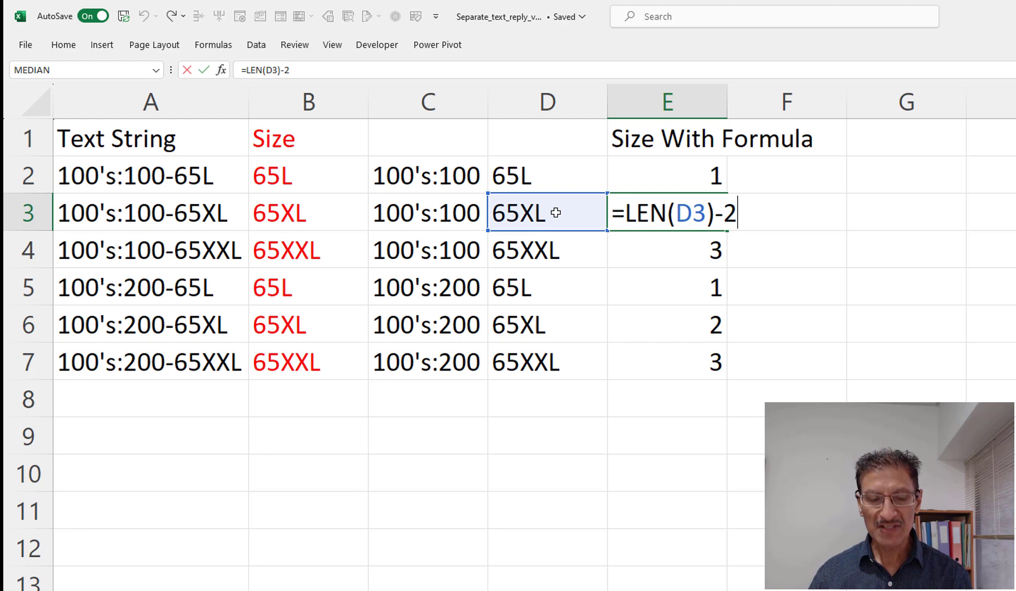
key(Escape)
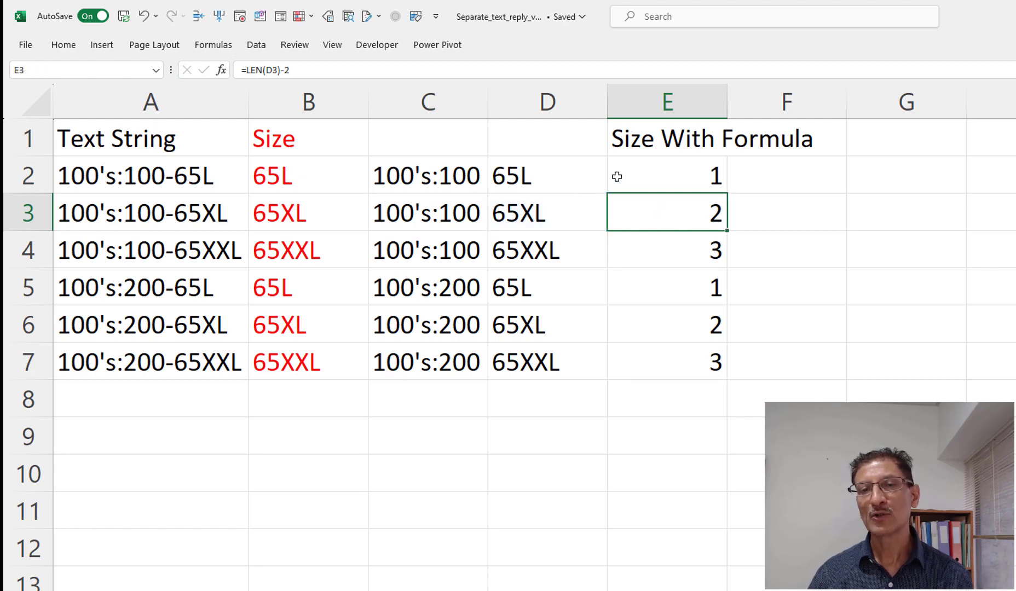
mouse_move(671, 169)
mouse_down()
mouse_move(683, 353)
mouse_move(667, 179)
mouse_up()
- Wrap E2 as =RIGHT(D2, LEN(D2)-2) and fill it down to E7
double_click(667, 179)
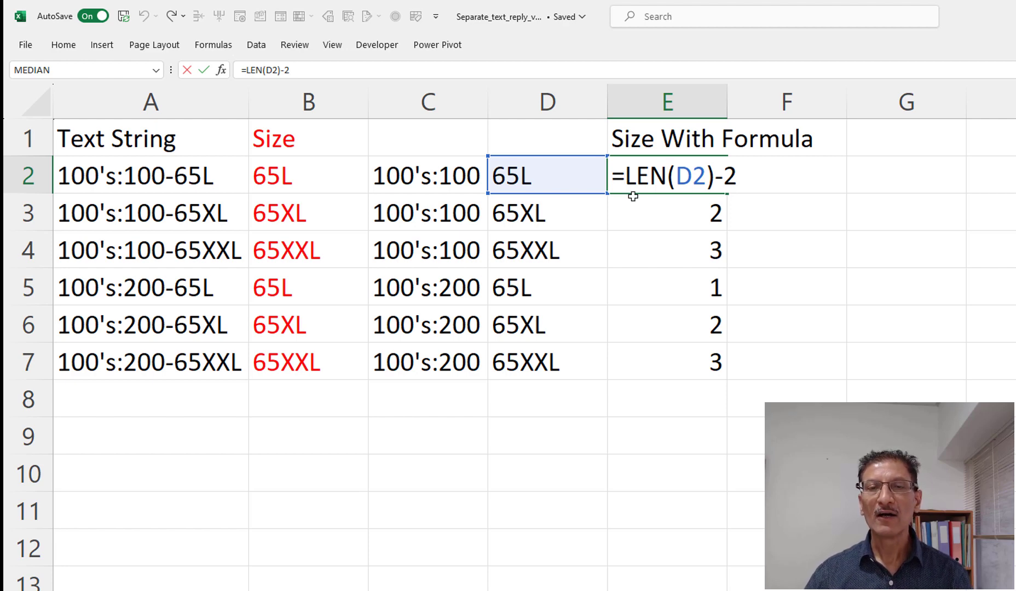
text(Right)
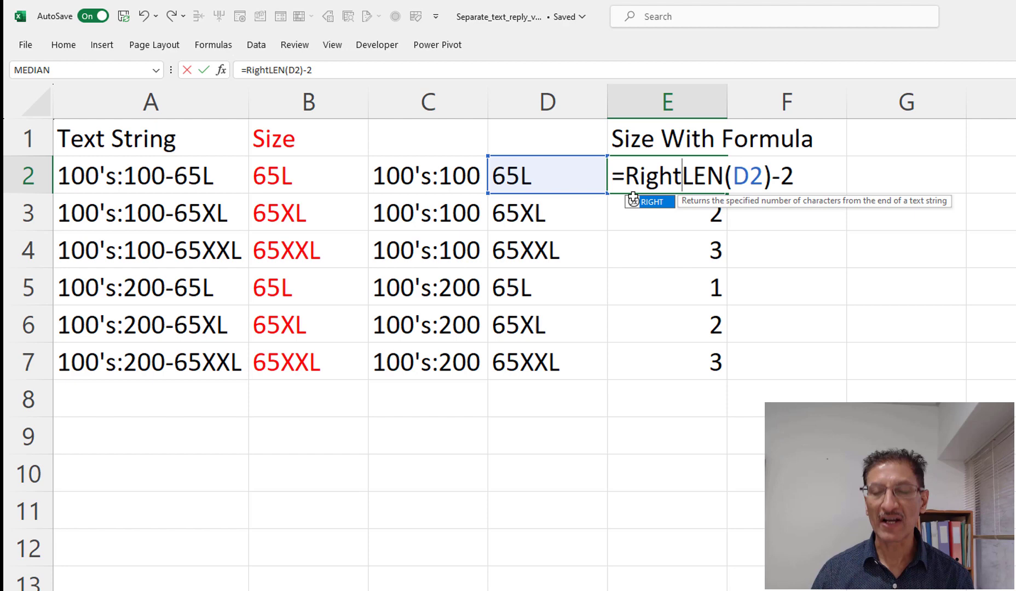
text(()
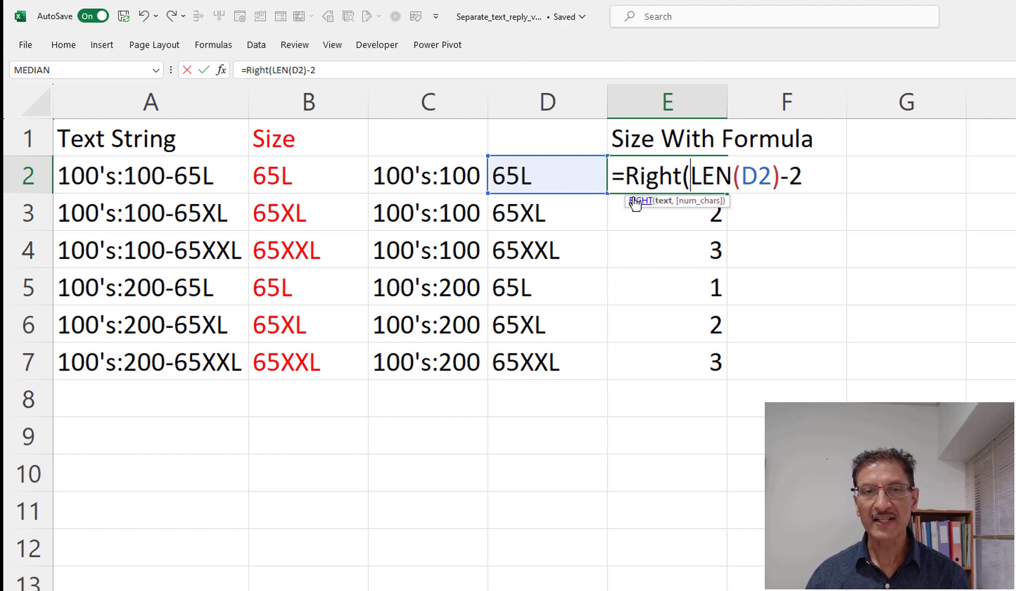
click(551, 173)
text(,)
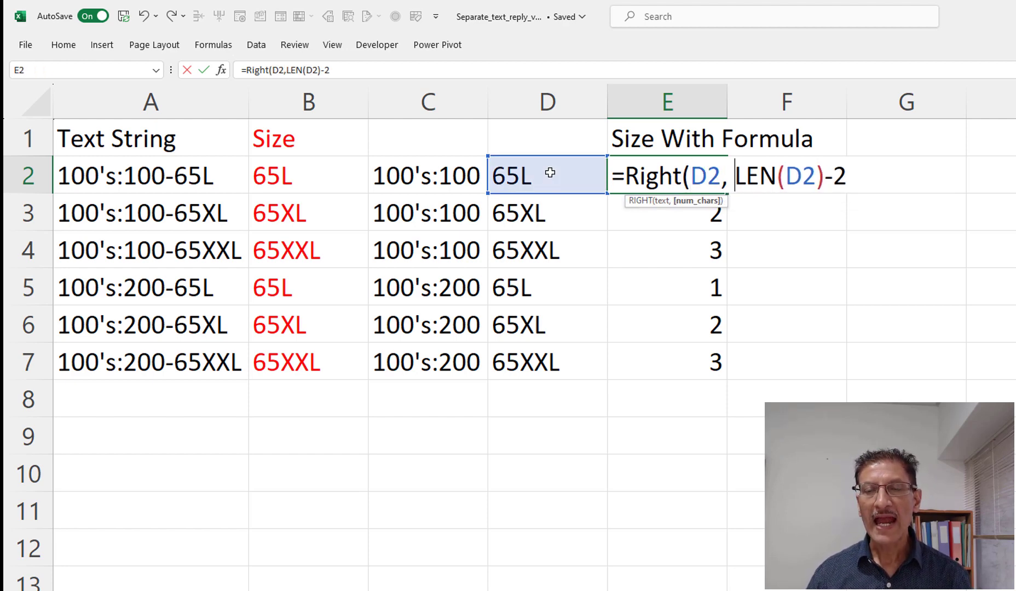
click(850, 178)
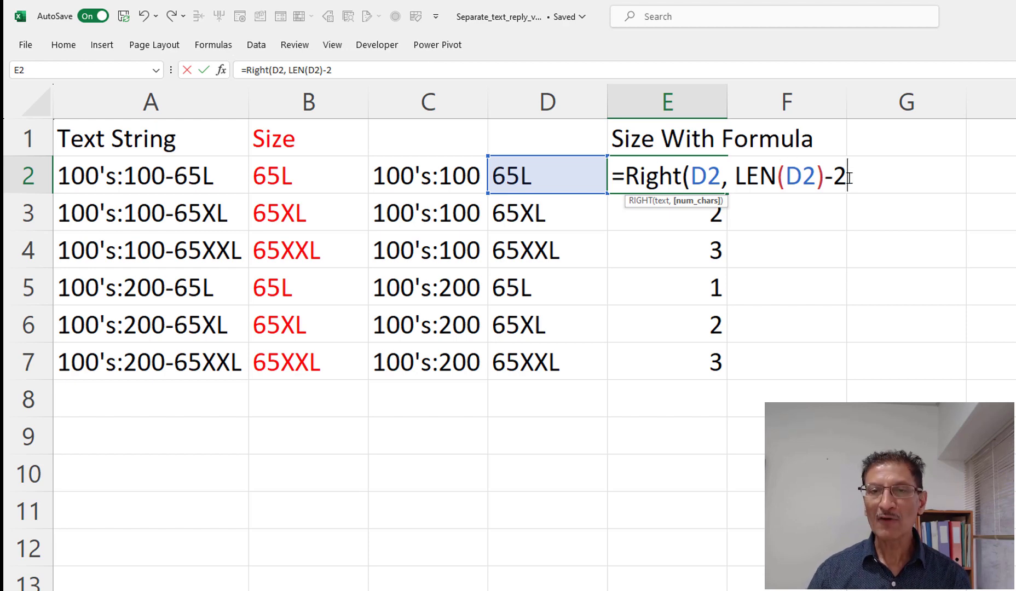
text())
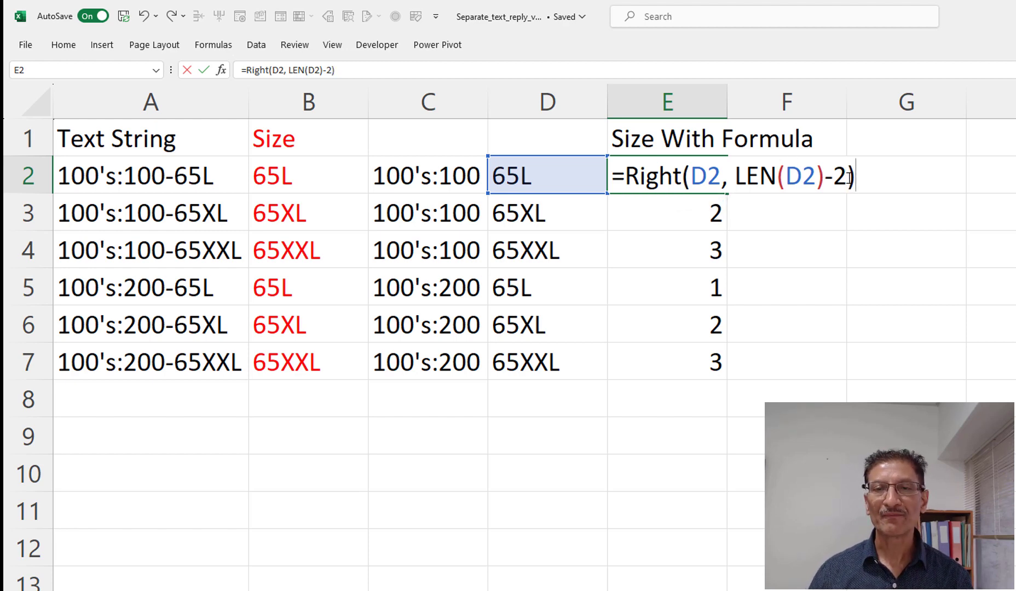
key(Return)
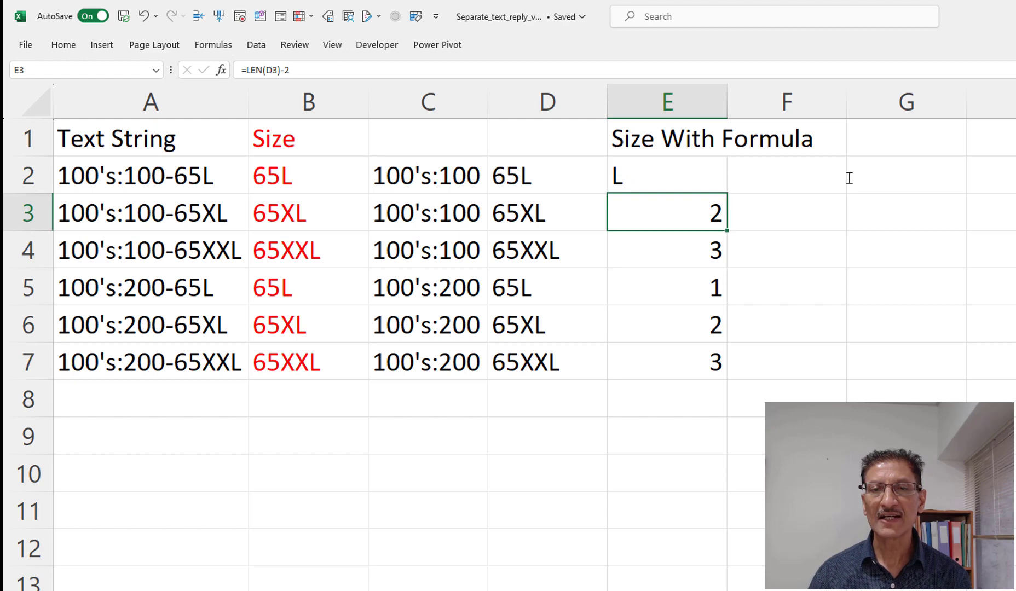
click(666, 180)
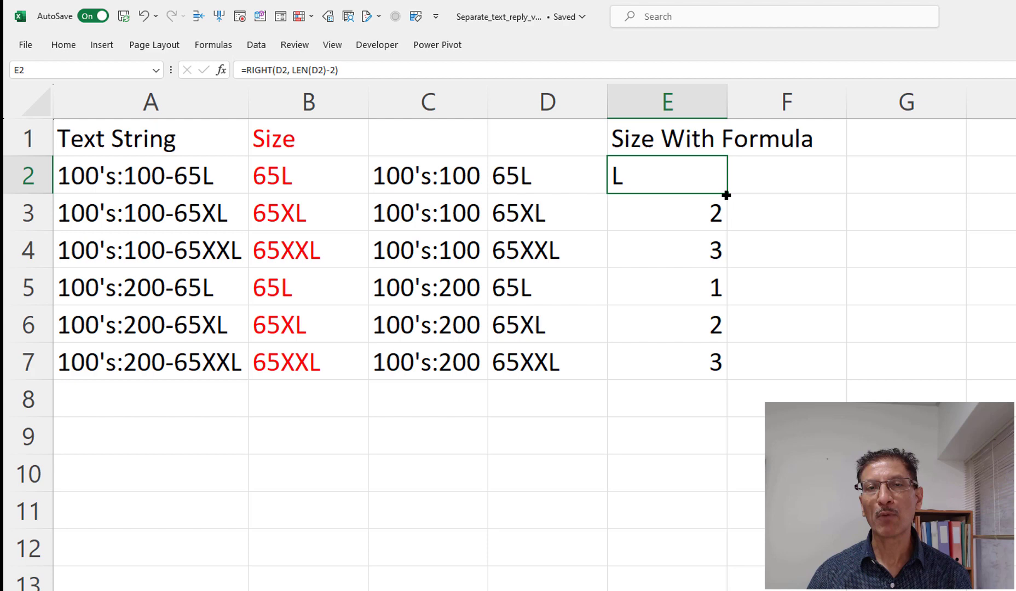
double_click(726, 195)
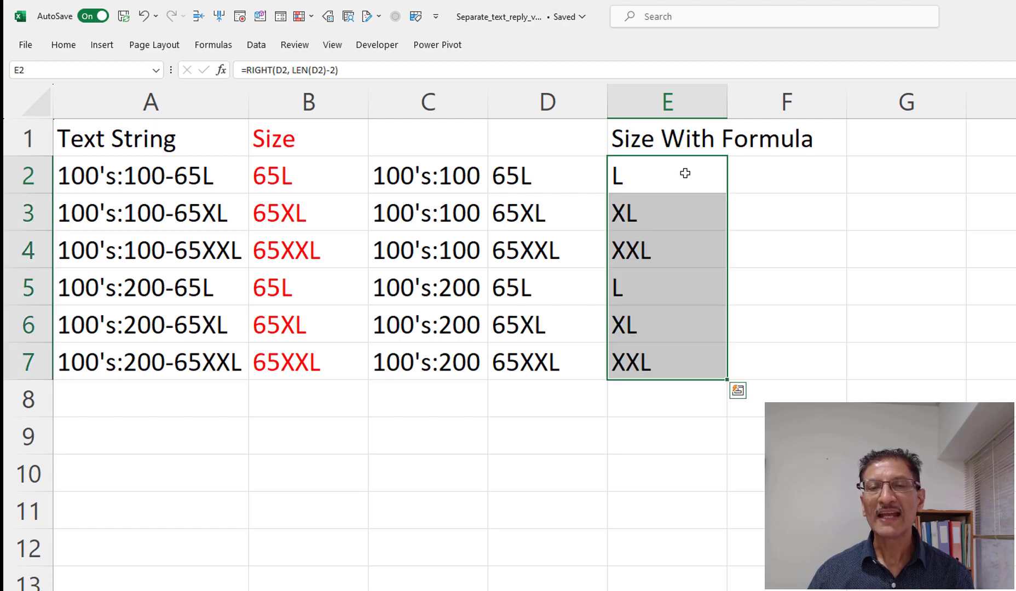